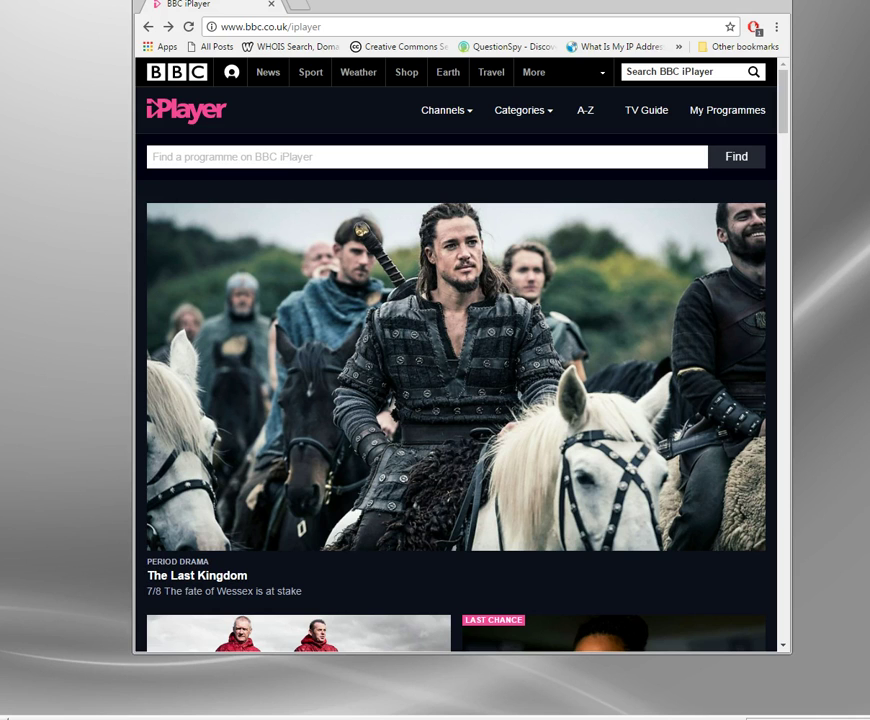
# Step: Open the Reported Missing episode from the BBC iPlayer home page and put the browser window away
pyautogui.scroll(-4, 357, 310)
pyautogui.scroll(3, 355, 305)
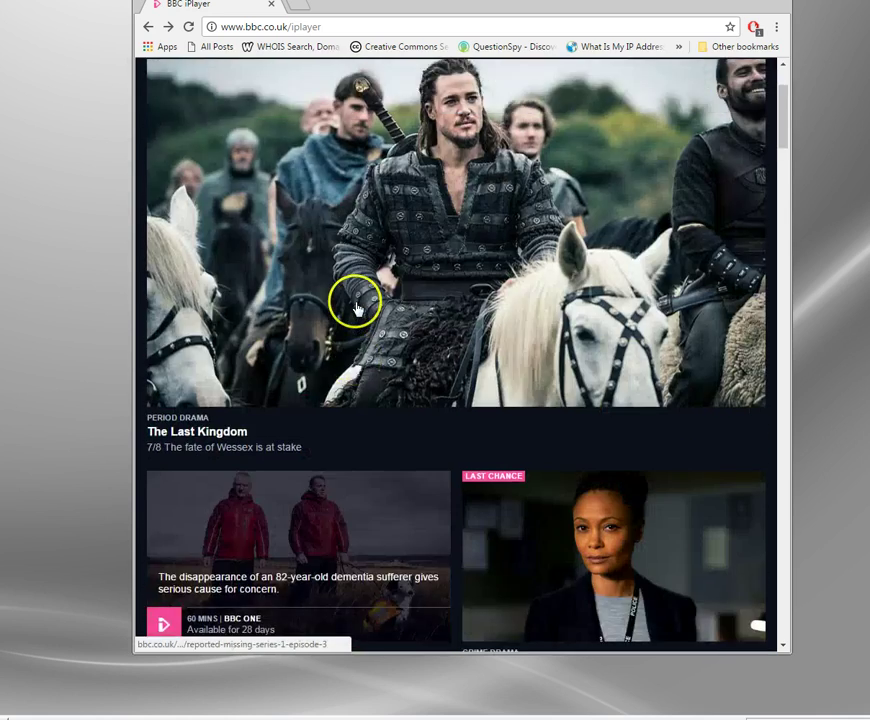
pyautogui.scroll(-2, 356, 305)
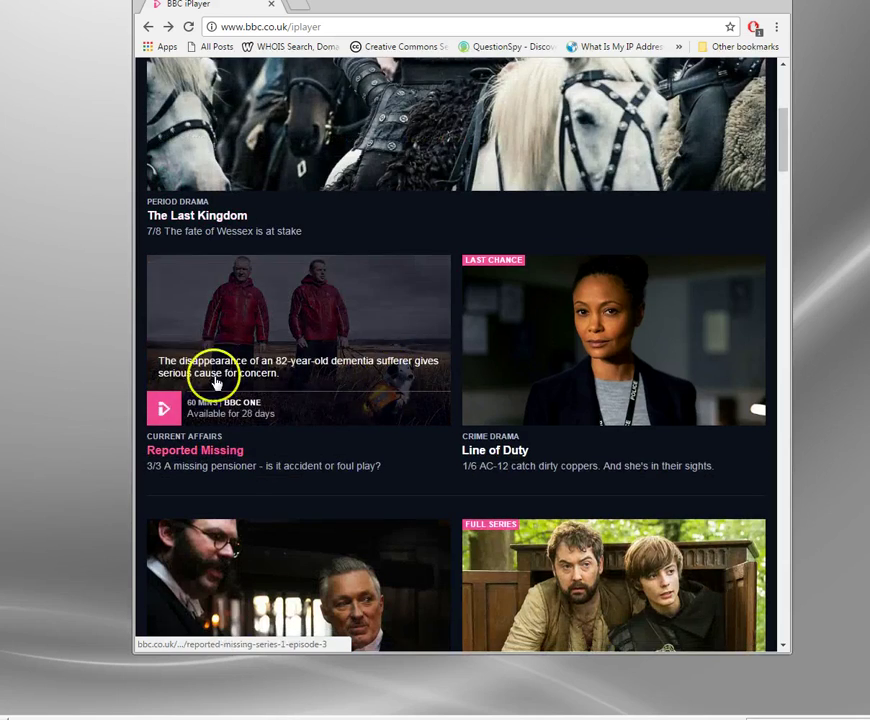
pyautogui.scroll(2, 350, 381)
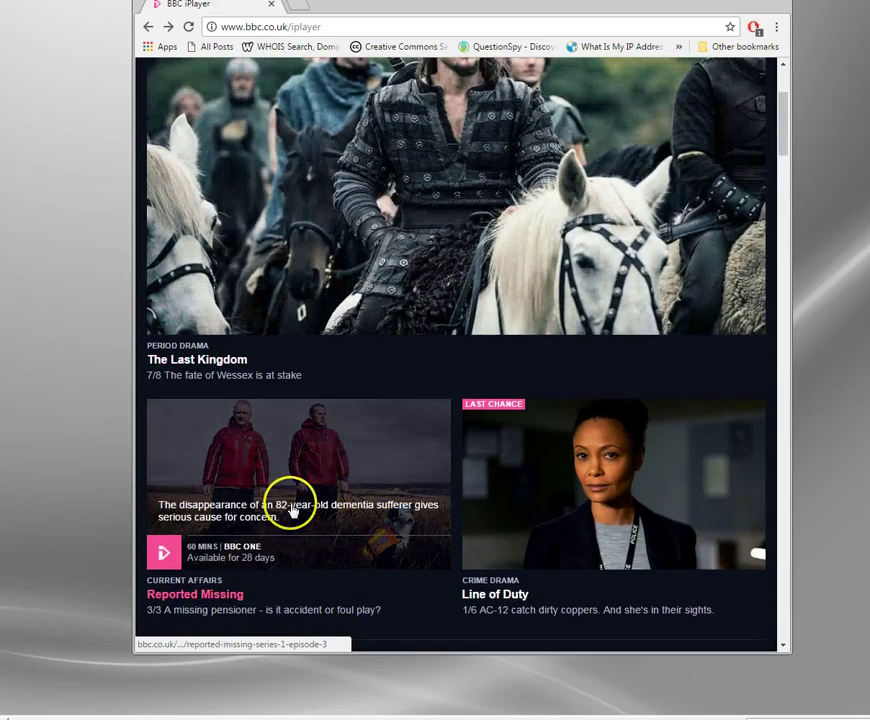
pyautogui.click(292, 510)
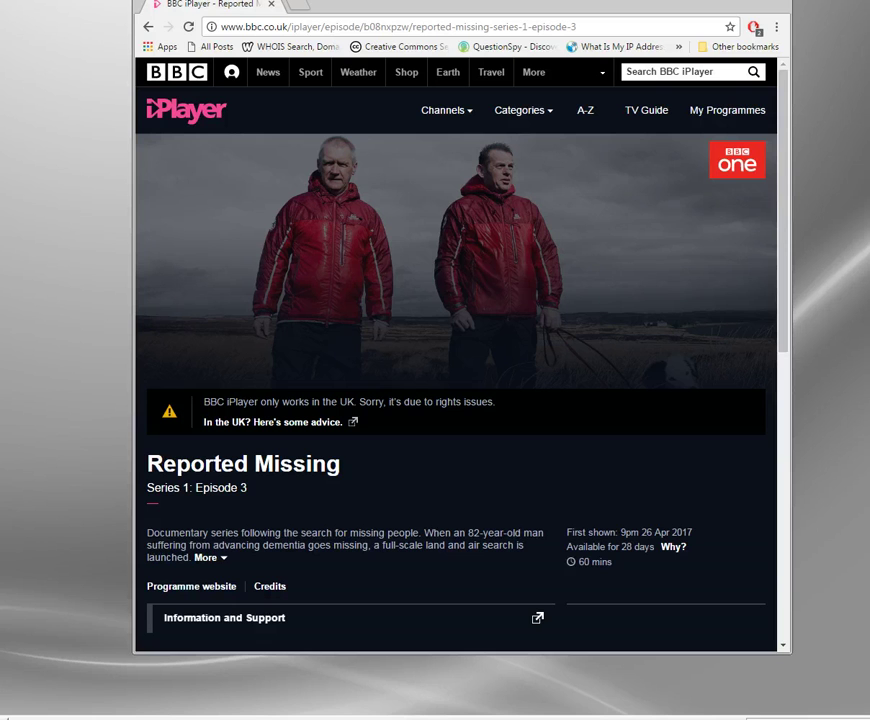
pyautogui.click(697, 1)
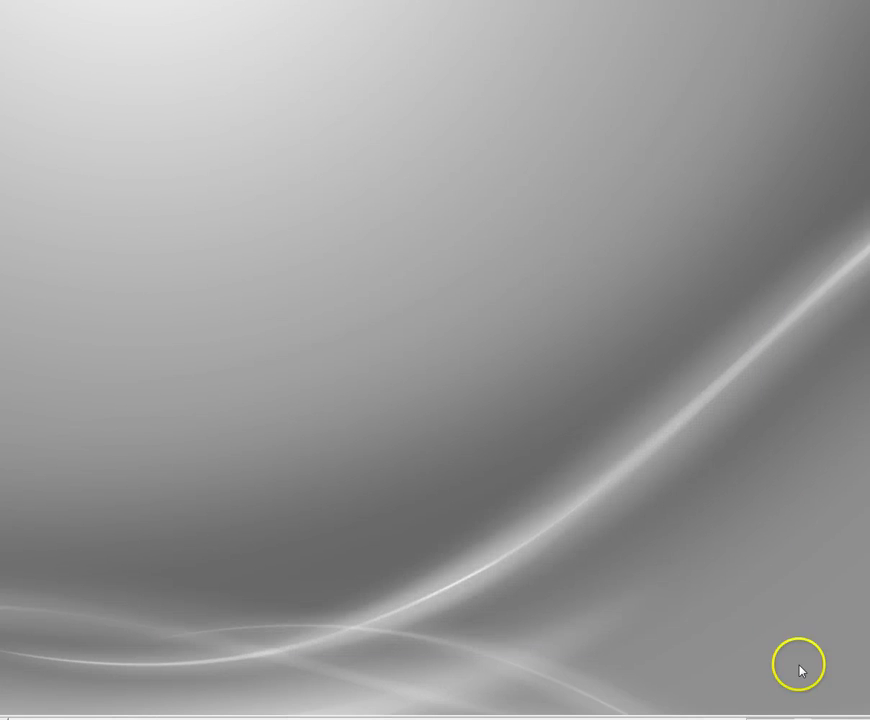
# Step: Switch to Identity Cloaker, connect through one of the UK 10 London proxies and minimise its window
pyautogui.doubleClick(768, 718)
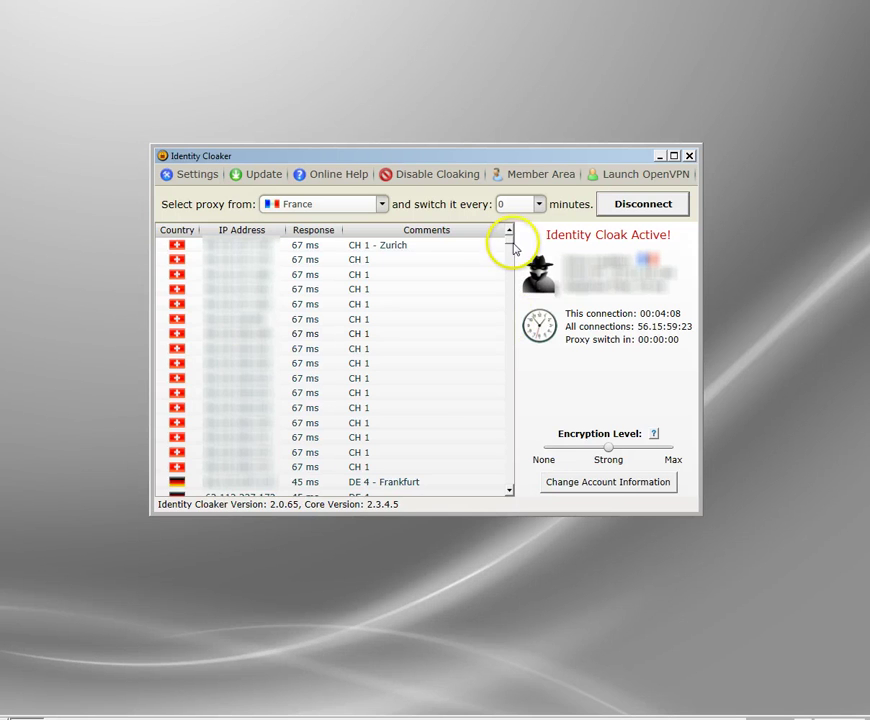
pyautogui.moveTo(509, 244); pyautogui.dragTo(506, 295)
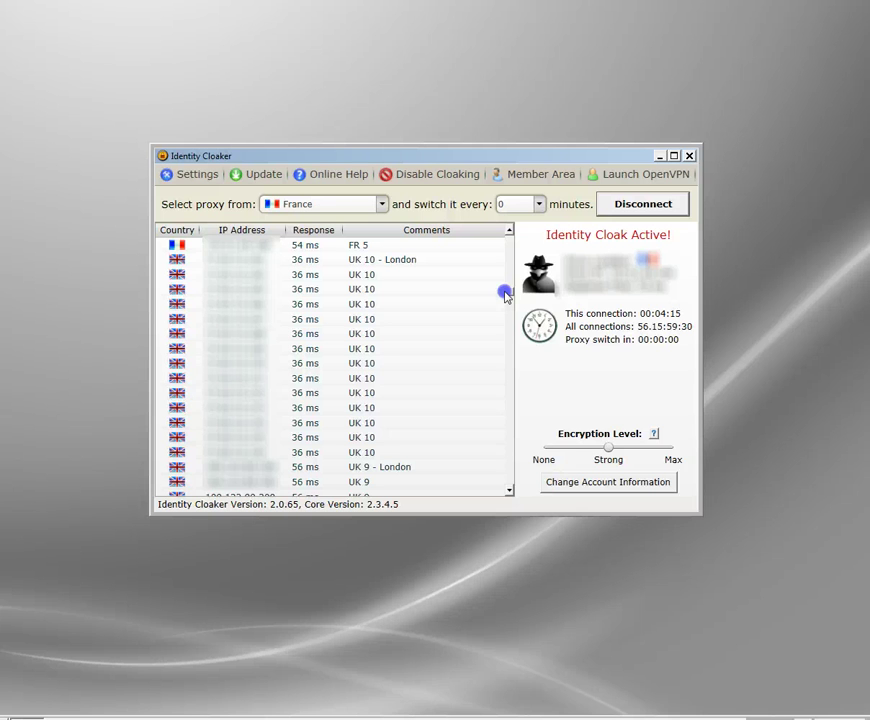
pyautogui.doubleClick(226, 313)
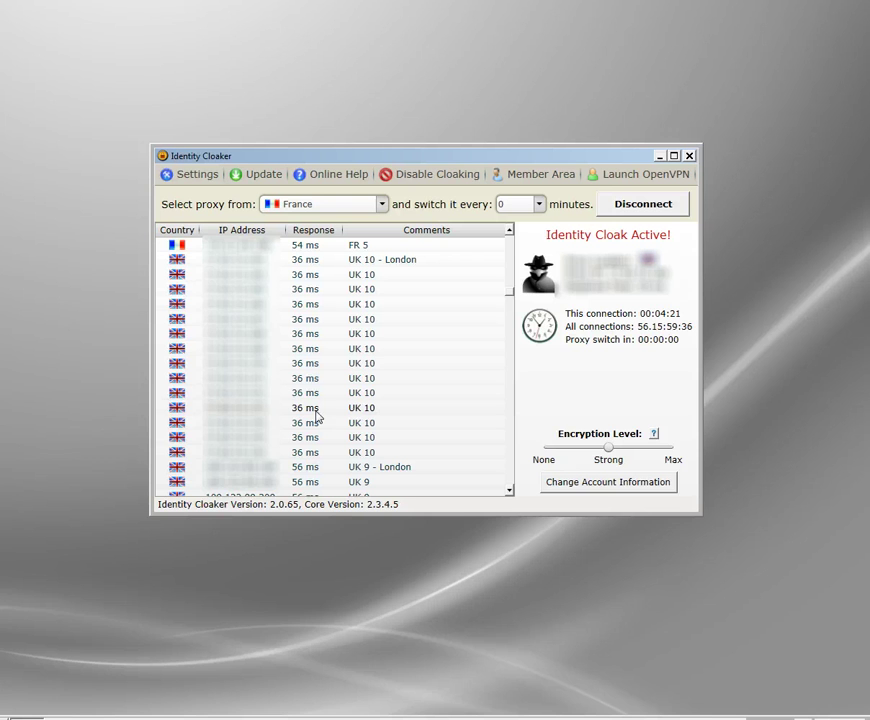
pyautogui.click(263, 357)
pyautogui.click(662, 159)
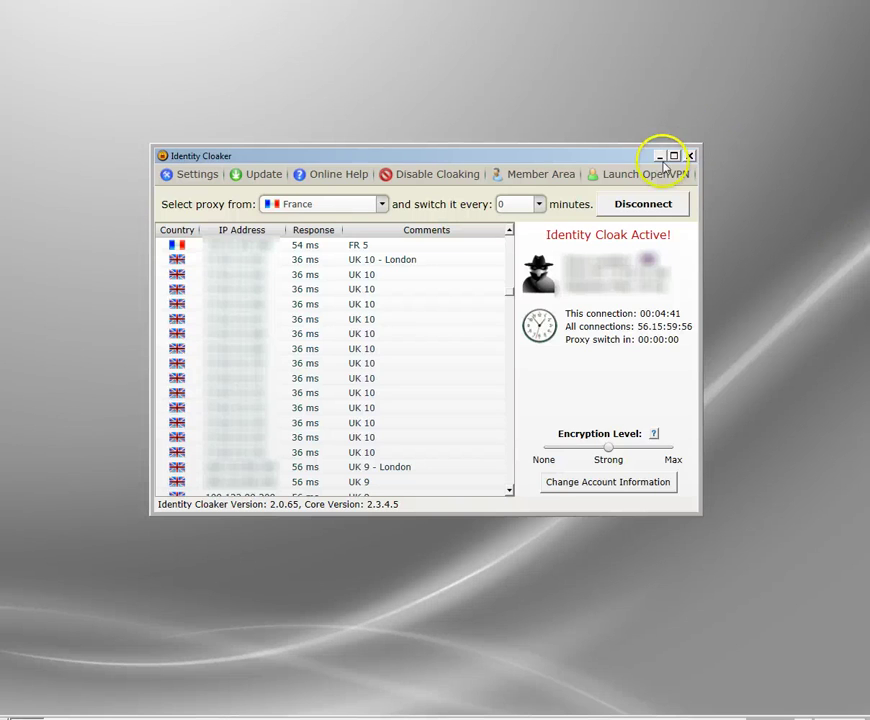
pyautogui.click(662, 159)
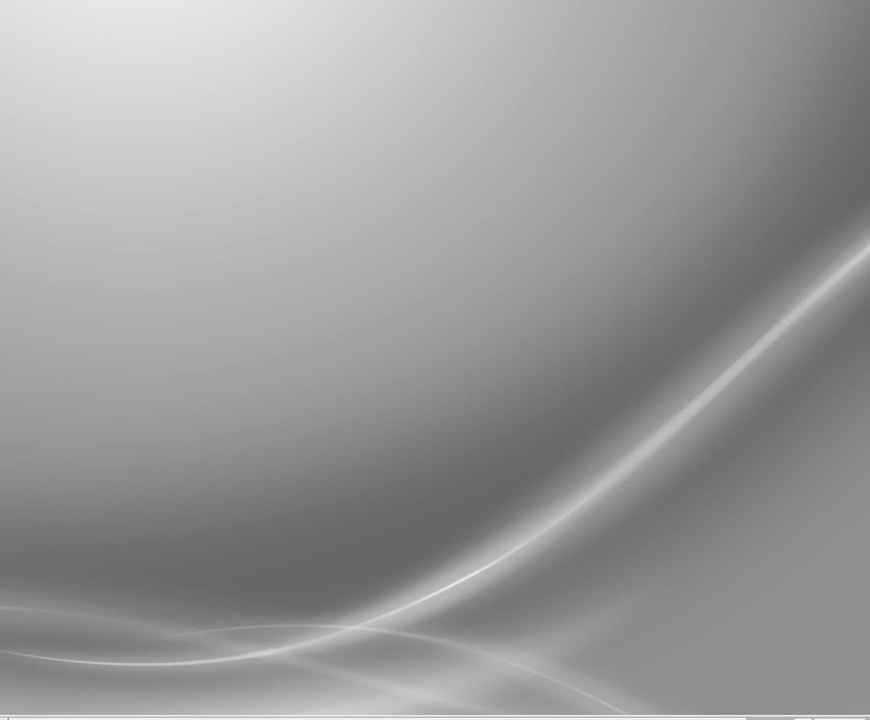
pyautogui.click(15, 718)
pyautogui.click(752, 2)
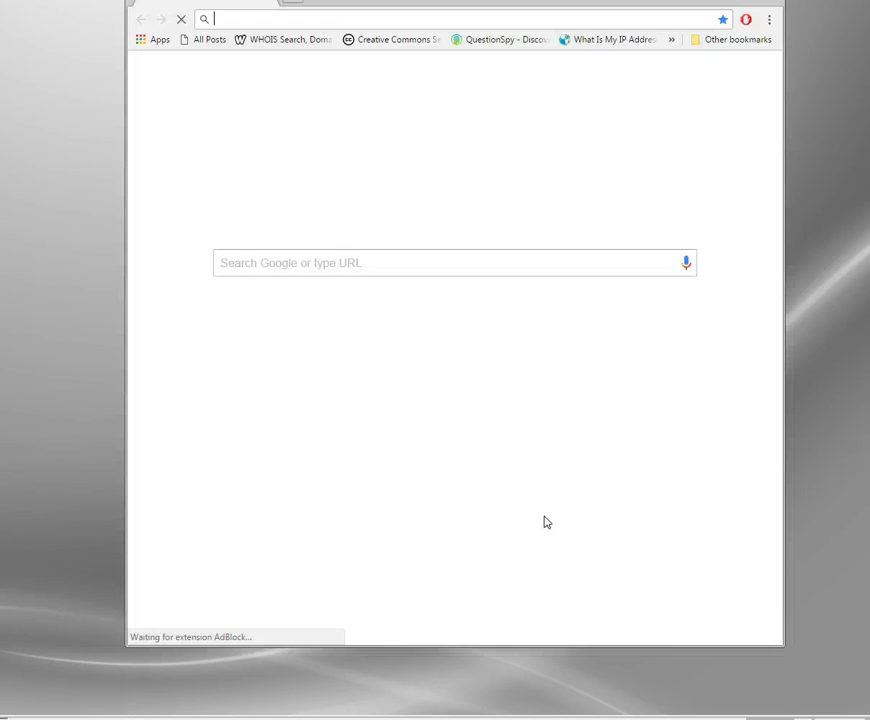
pyautogui.click(325, 24)
pyautogui.write('bbc.co.uk')
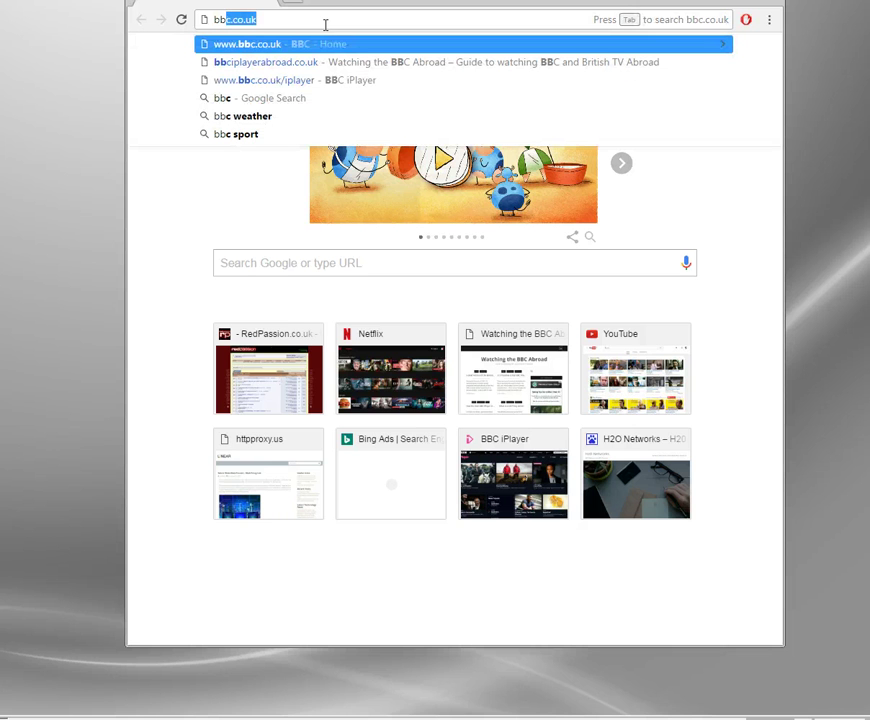
pyautogui.click(272, 44)
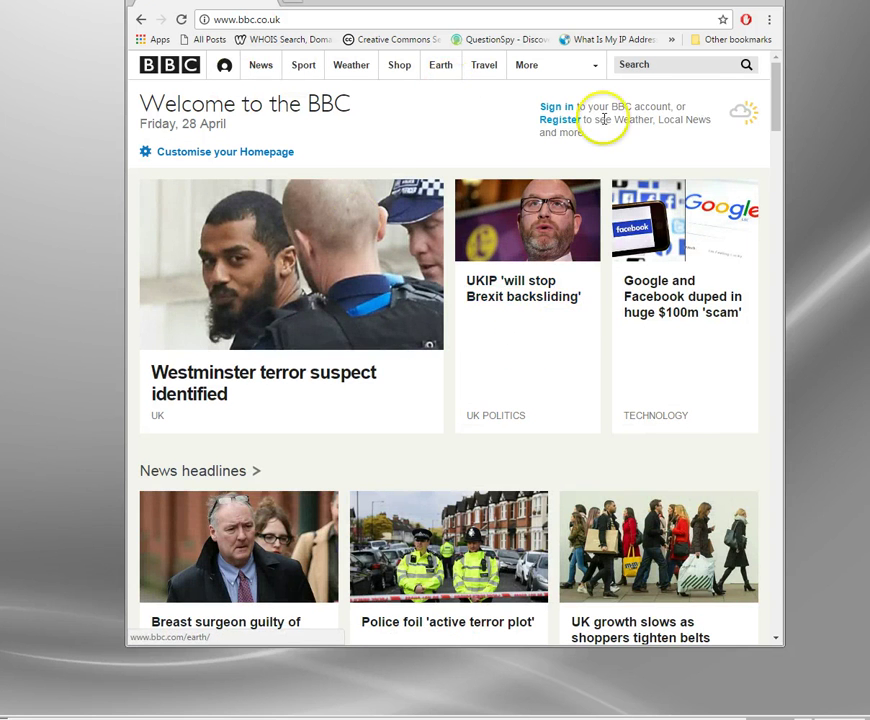
pyautogui.click(689, 1)
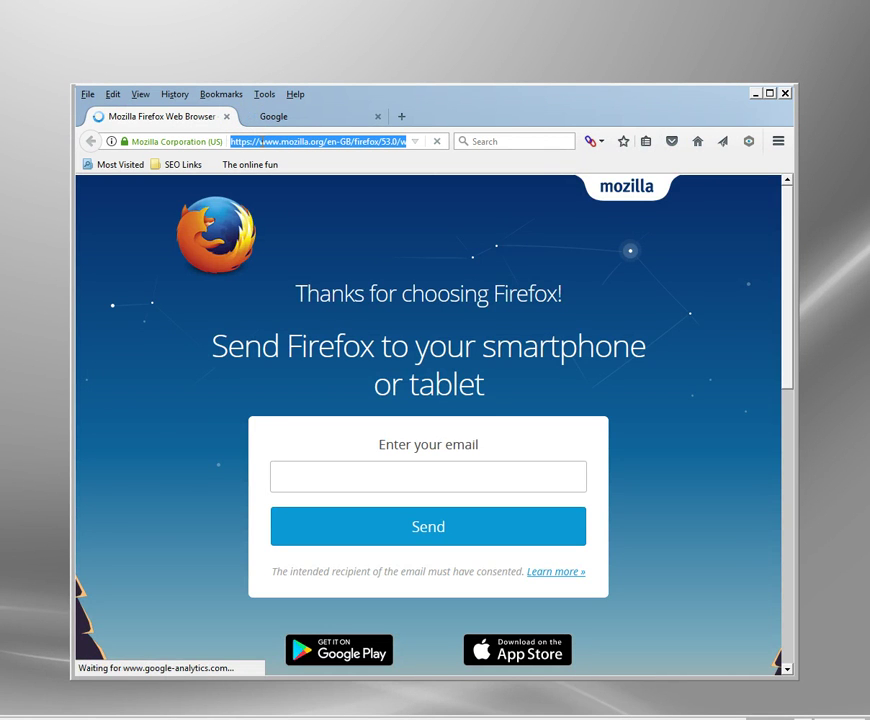
pyautogui.write('bbc.co.uk/')
pyautogui.press('Down')
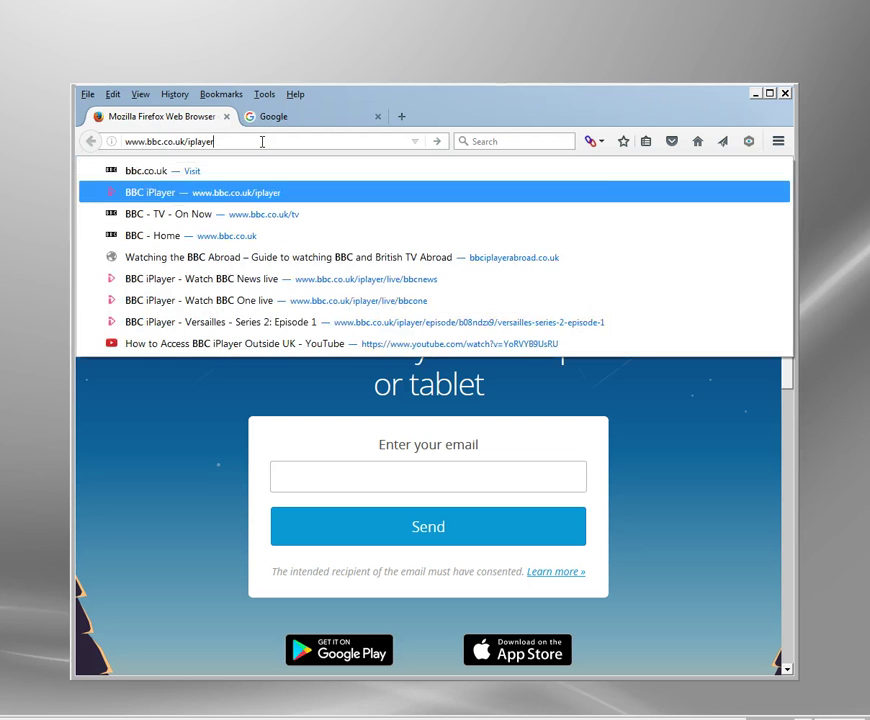
pyautogui.press('Return')
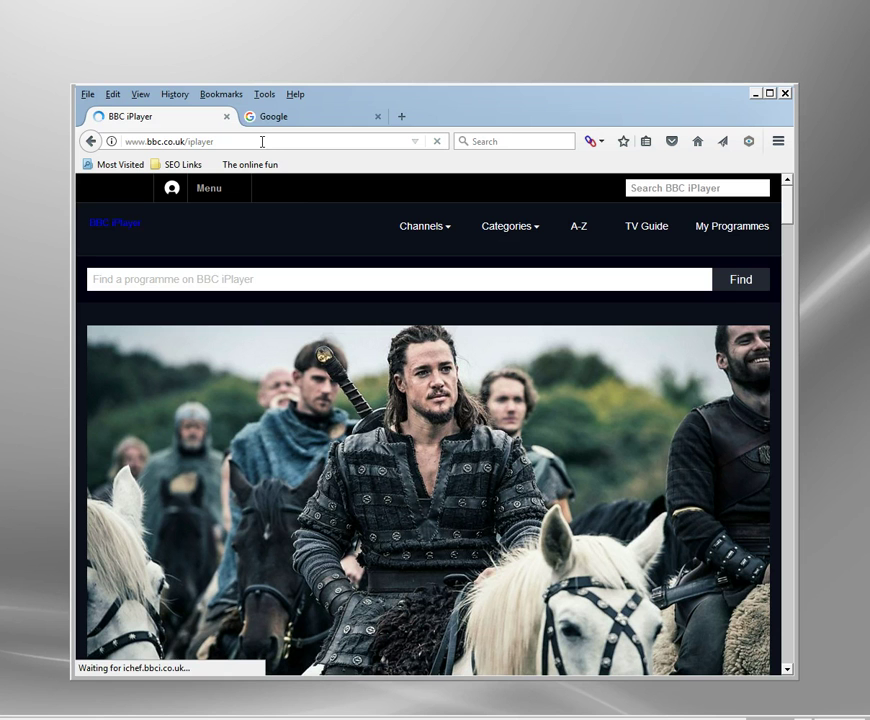
pyautogui.moveTo(449, 127); pyautogui.dragTo(484, 72)
pyautogui.click(372, 68)
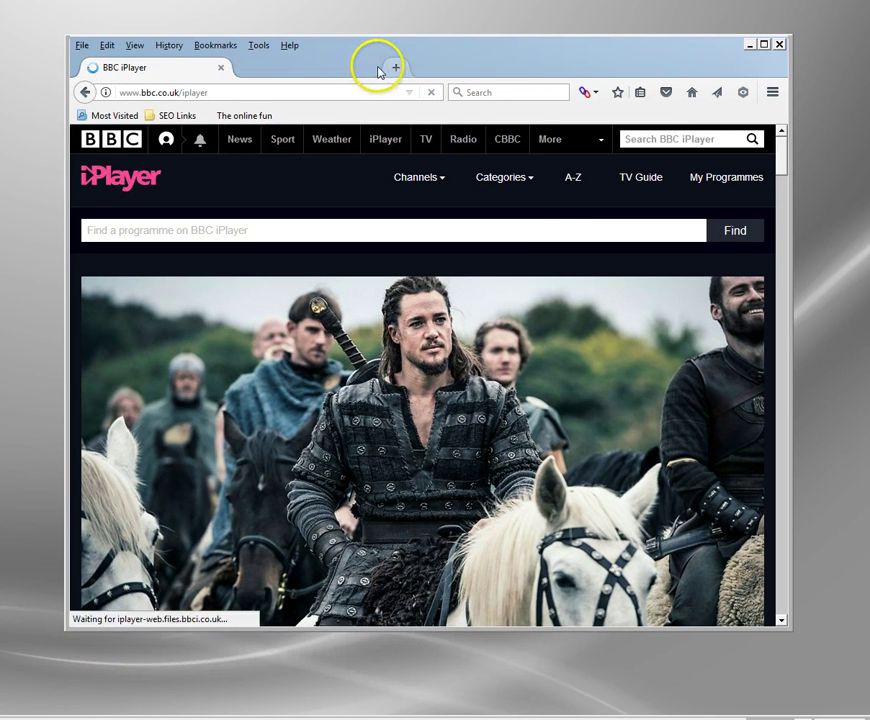
# Step: Browse the programmes on the iPlayer home page and open the Murder in Successville episode
pyautogui.scroll(-5, 502, 308)
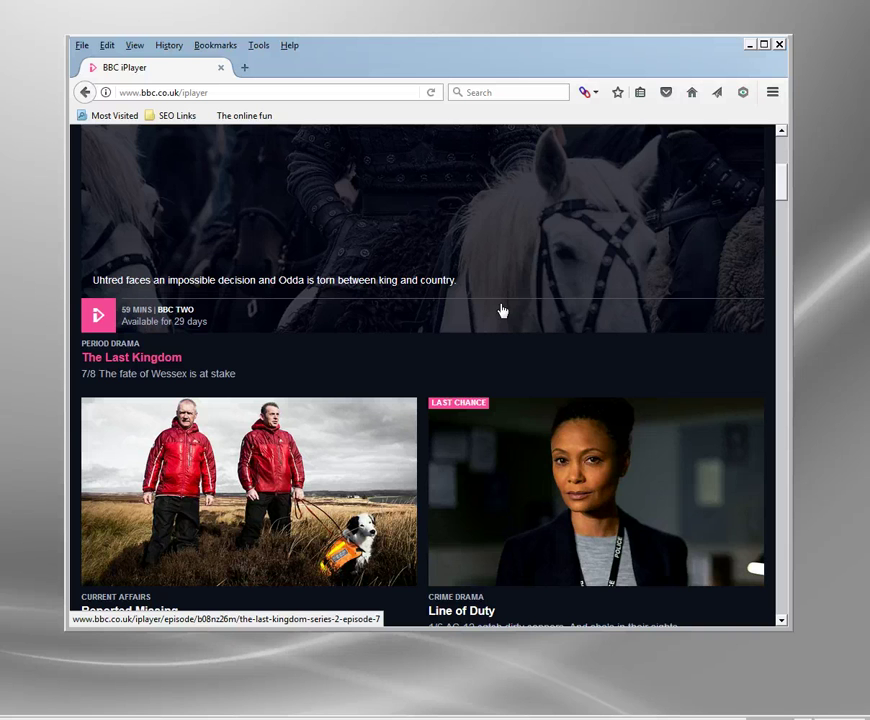
pyautogui.scroll(-3, 502, 310)
pyautogui.scroll(4, 502, 310)
pyautogui.scroll(-6, 502, 310)
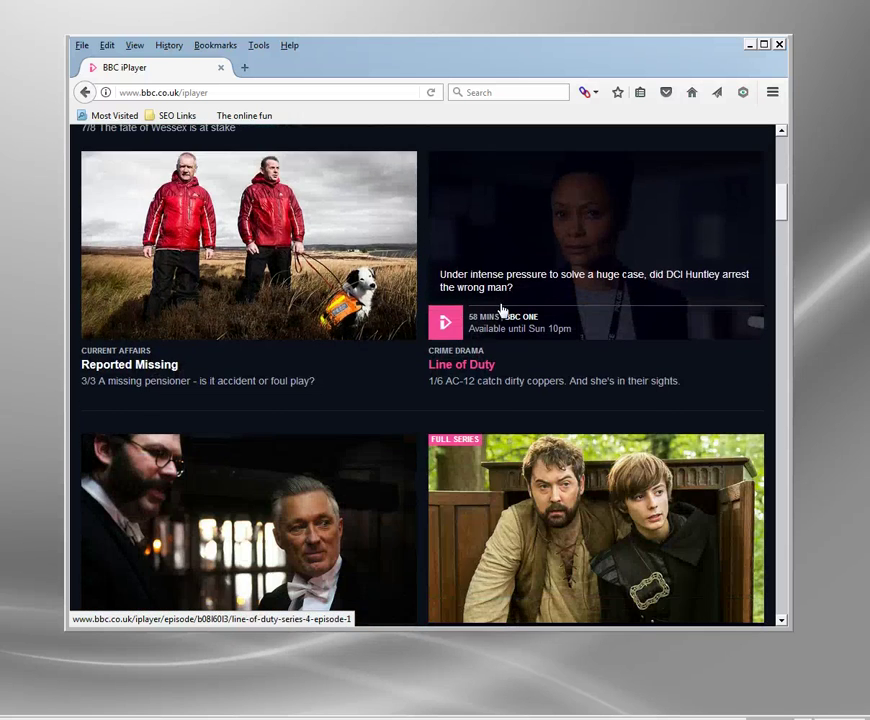
pyautogui.scroll(-4, 502, 310)
pyautogui.click(149, 424)
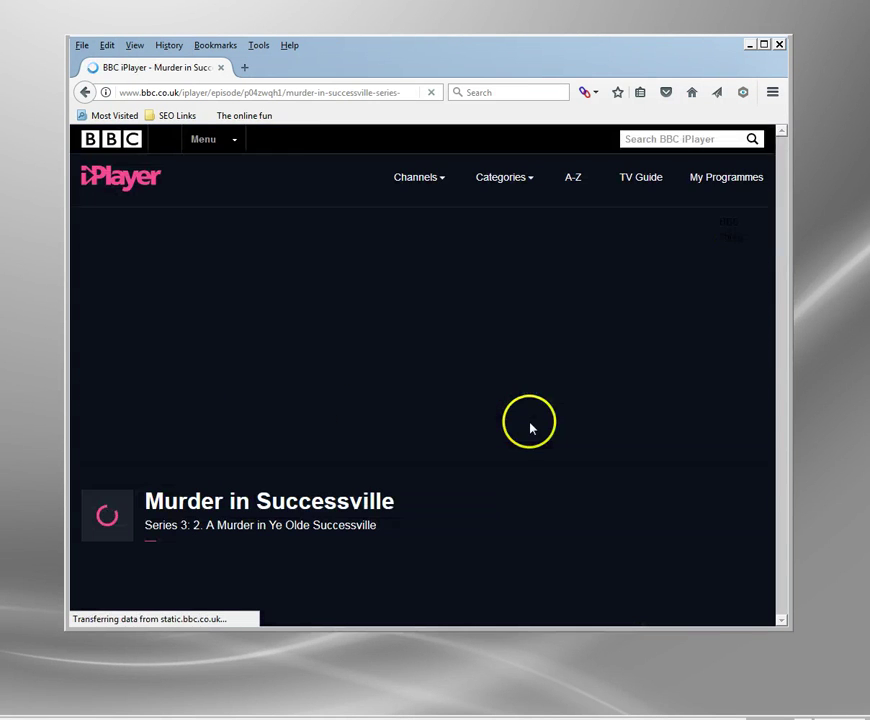
# Step: Review the Murder in Successville episode page and request a download of Series 3 episode 2
pyautogui.scroll(-2, 365, 370)
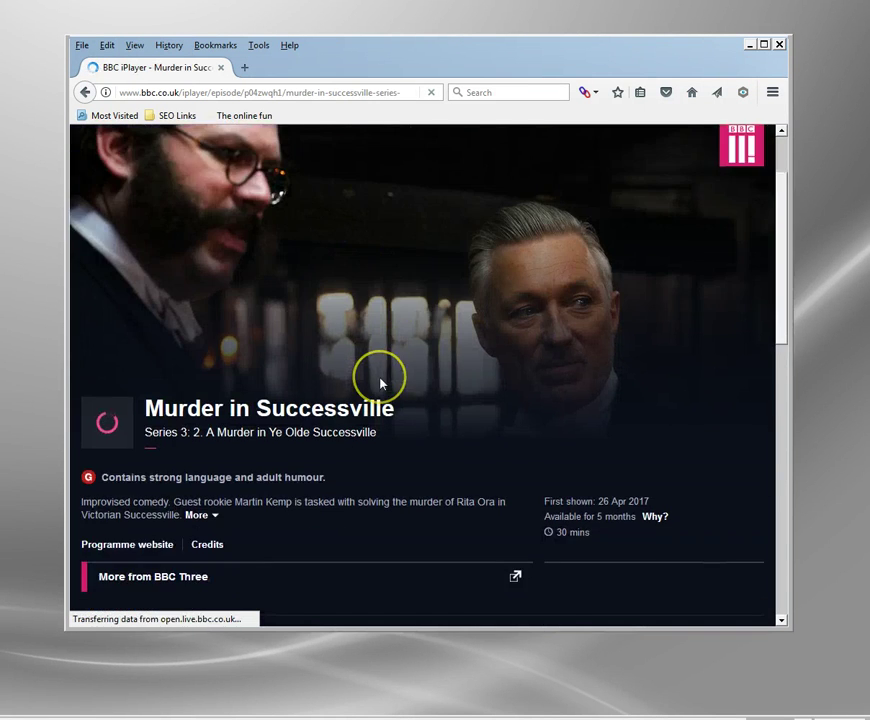
pyautogui.scroll(-1, 380, 383)
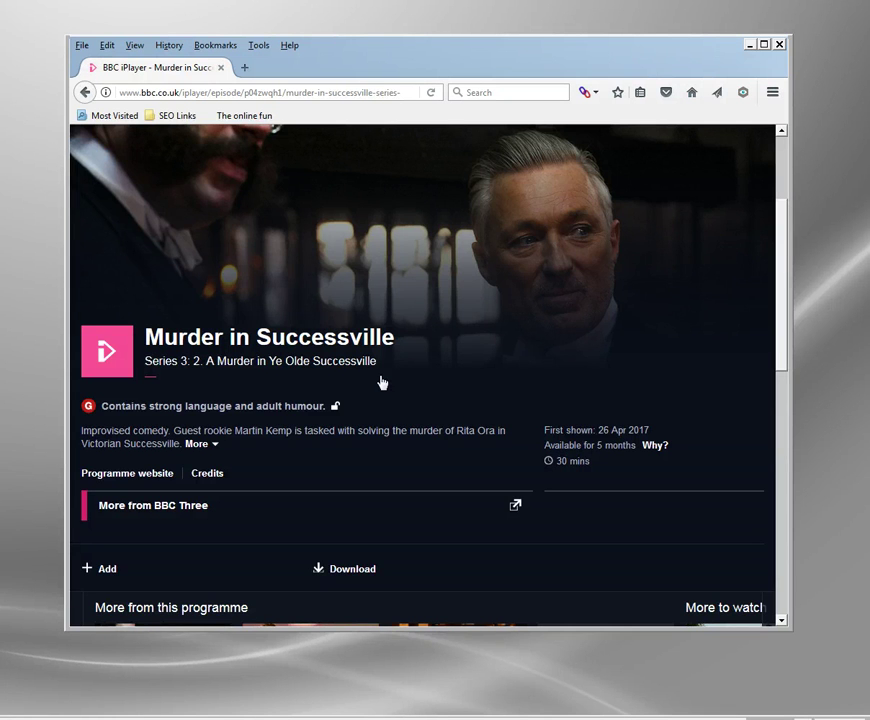
pyautogui.scroll(-3, 381, 383)
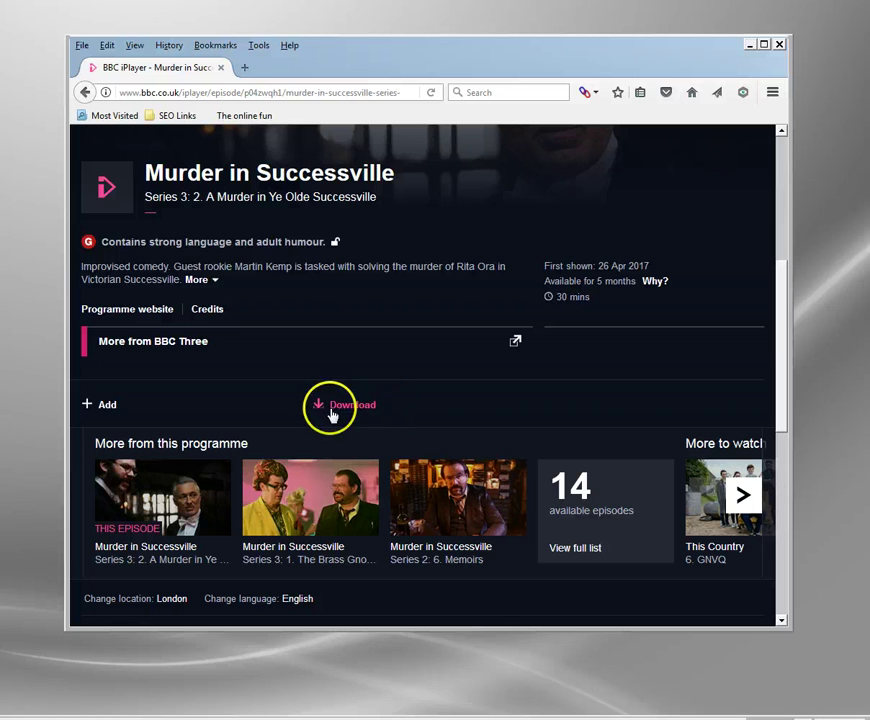
pyautogui.scroll(5, 300, 370)
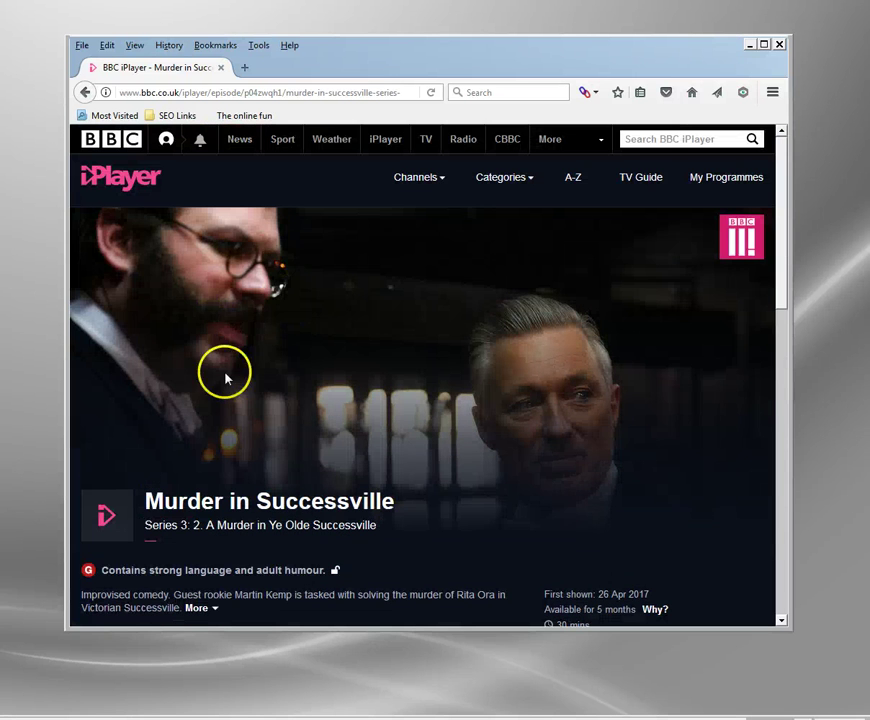
pyautogui.scroll(-6, 335, 350)
pyautogui.click(349, 323)
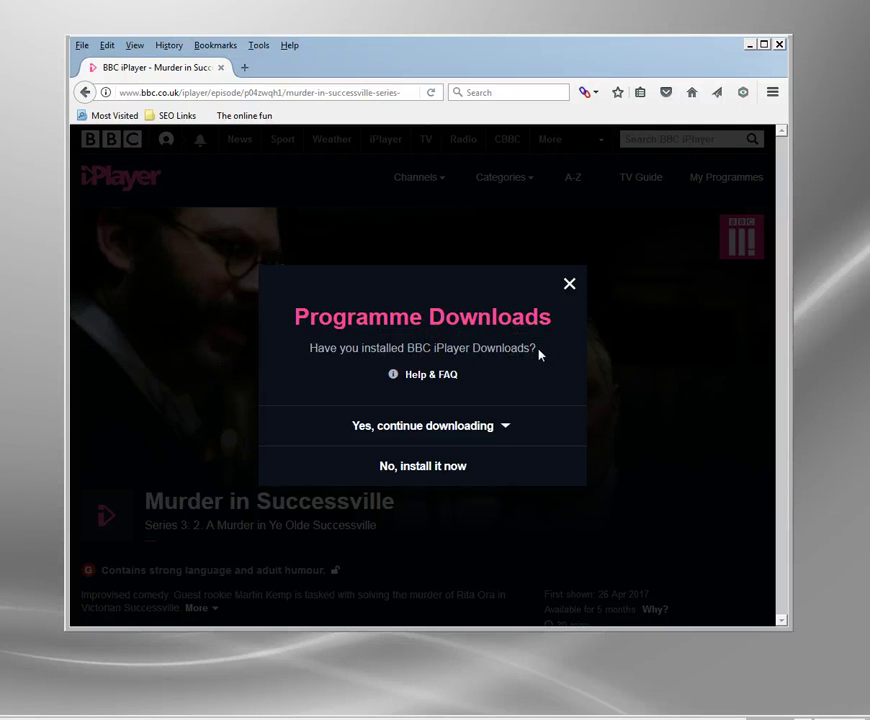
# Step: Choose to continue downloading in SD and open the link with the BBC iPlayer Downloads application
pyautogui.click(406, 479)
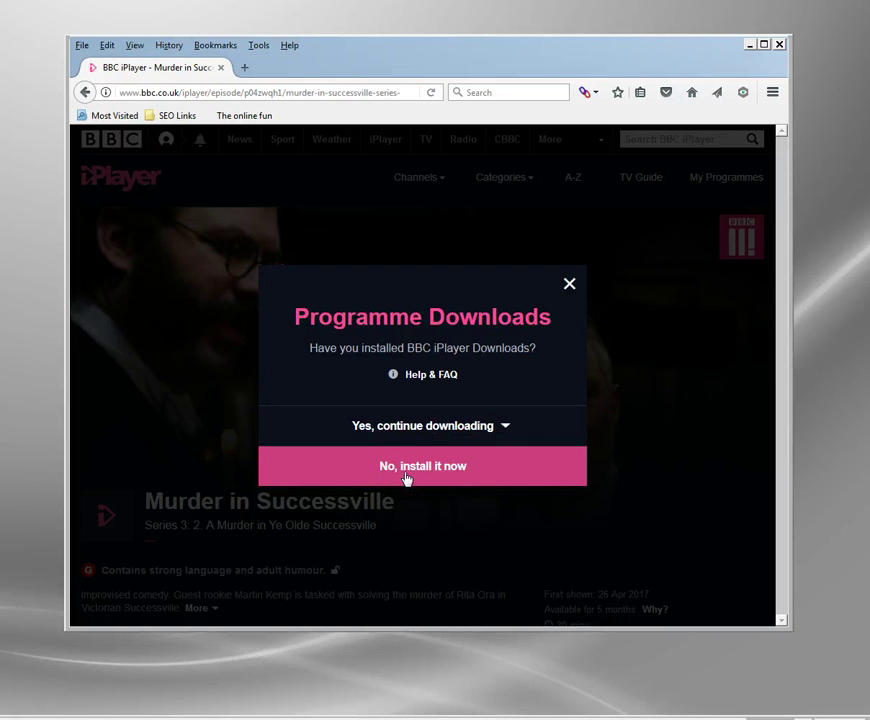
pyautogui.click(415, 420)
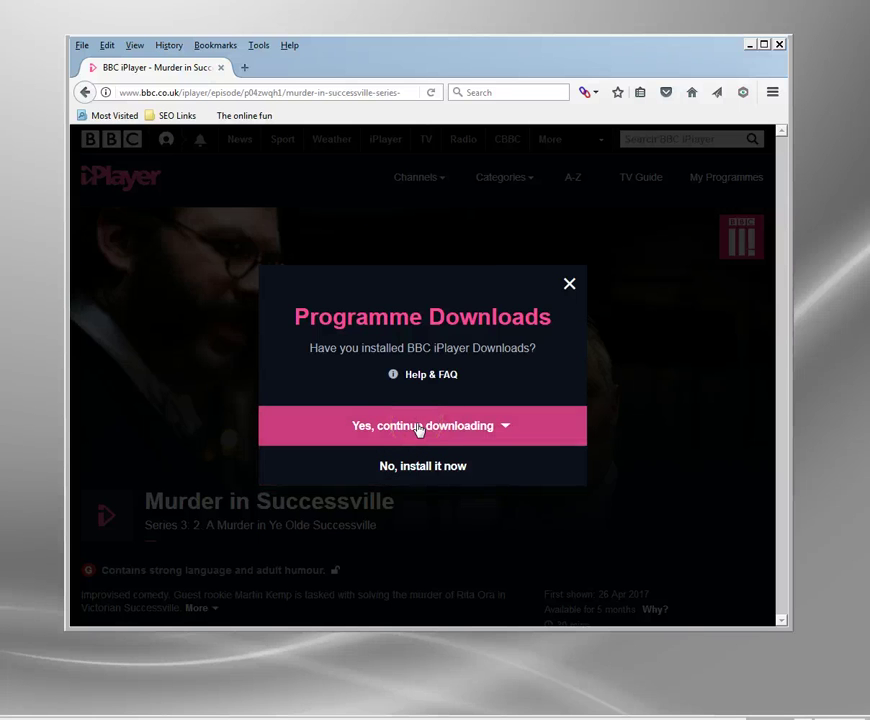
pyautogui.click(419, 429)
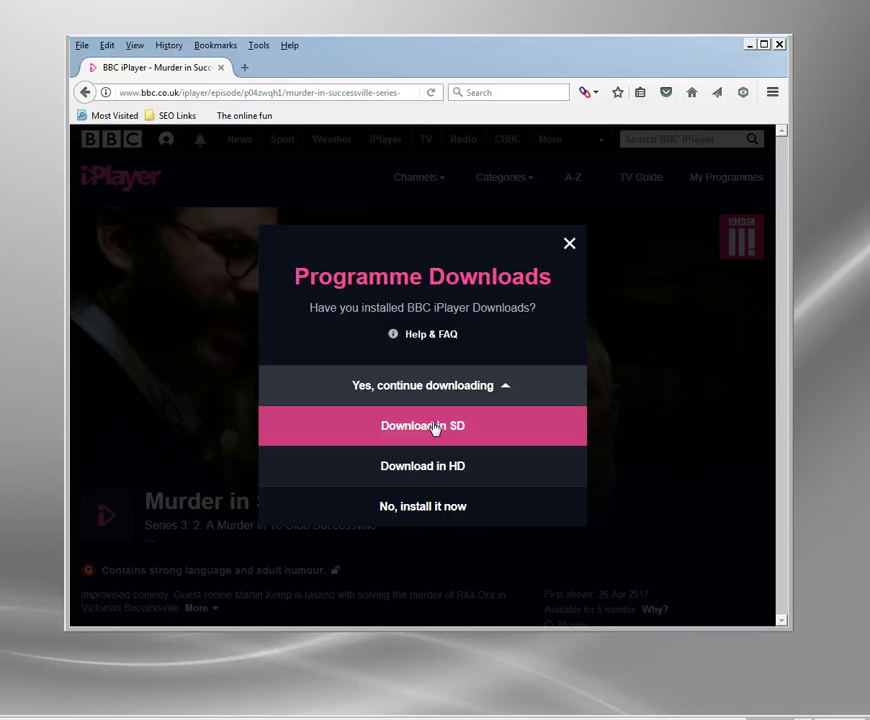
pyautogui.click(433, 478)
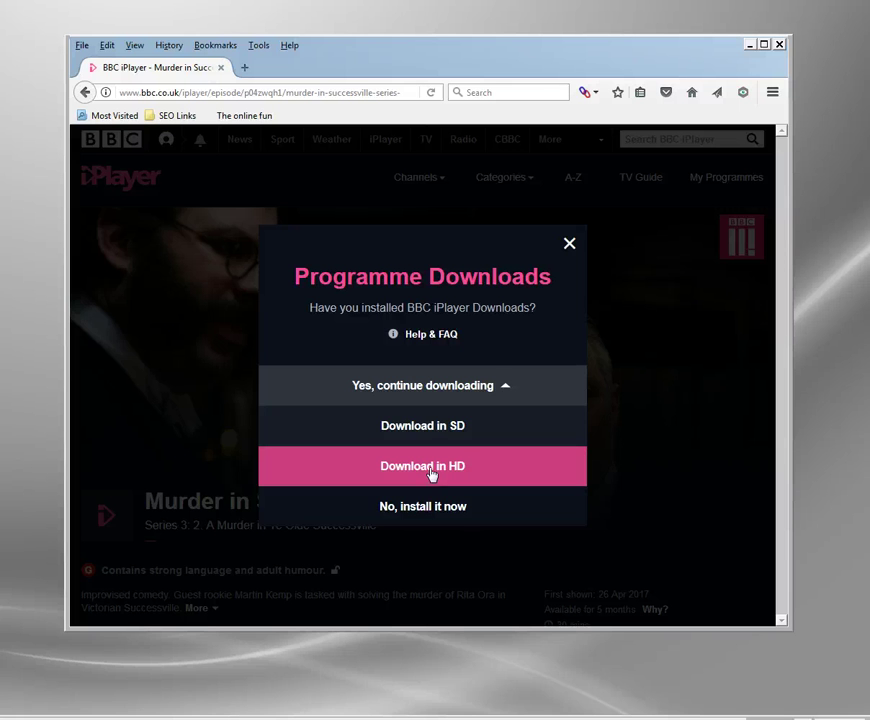
pyautogui.click(432, 442)
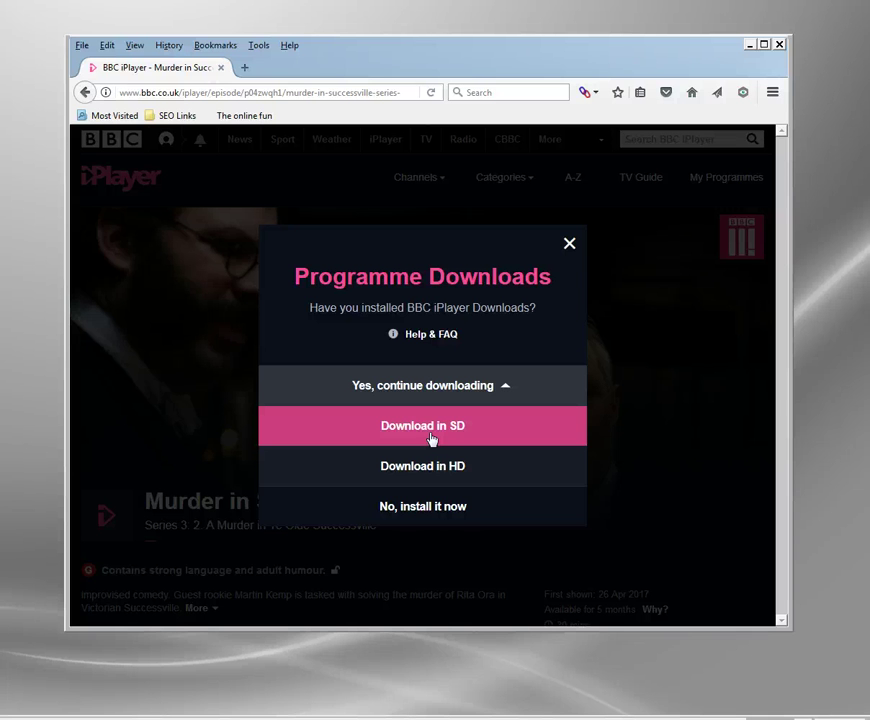
pyautogui.click(432, 440)
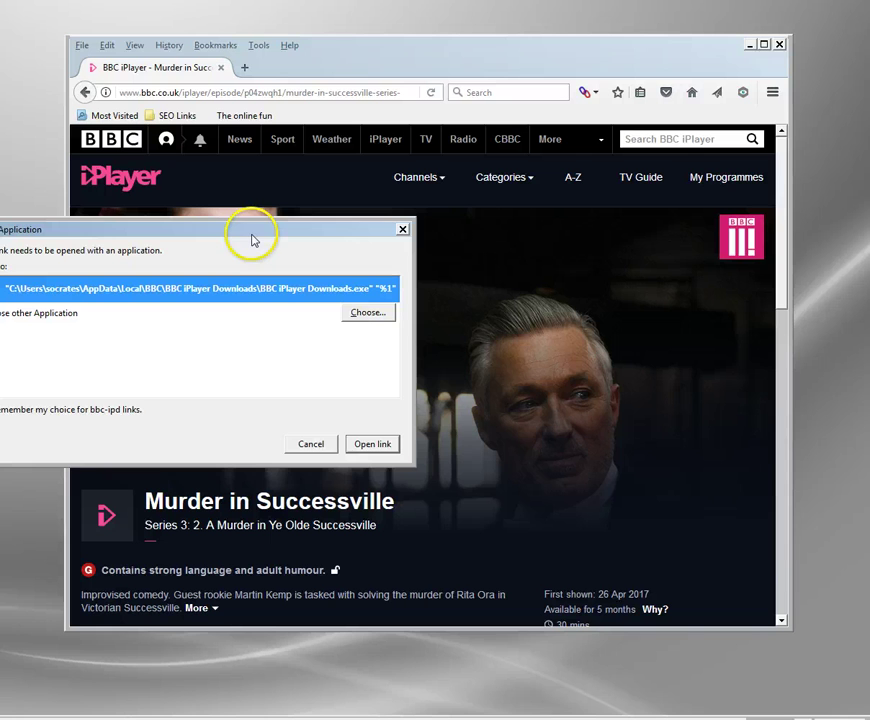
pyautogui.click(380, 444)
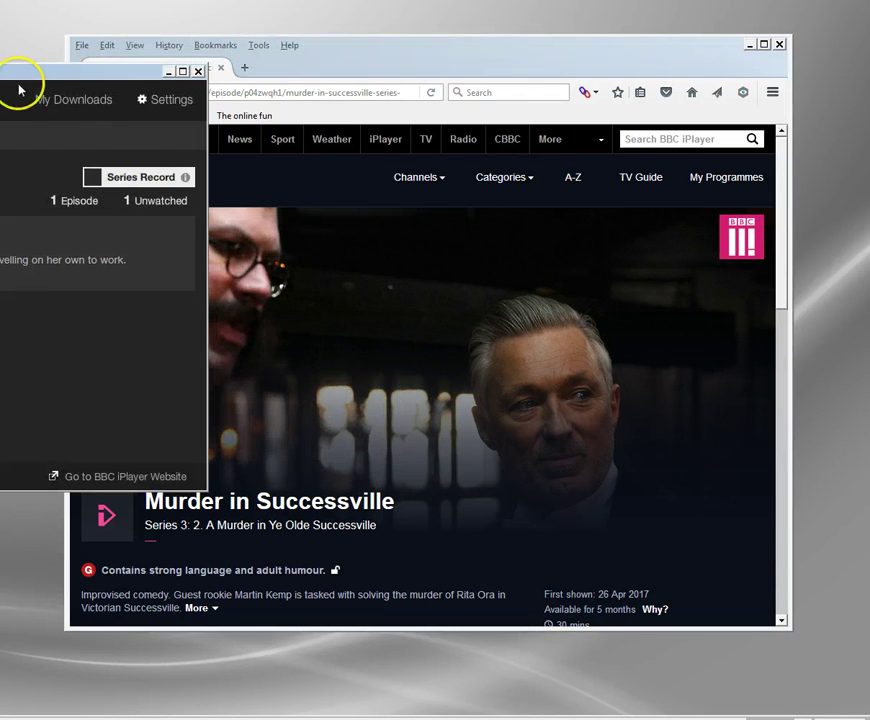
# Step: Bring the BBC iPlayer Downloads window into view and open Murder in Successville from My Downloads
pyautogui.moveTo(12, 72); pyautogui.dragTo(493, 166)
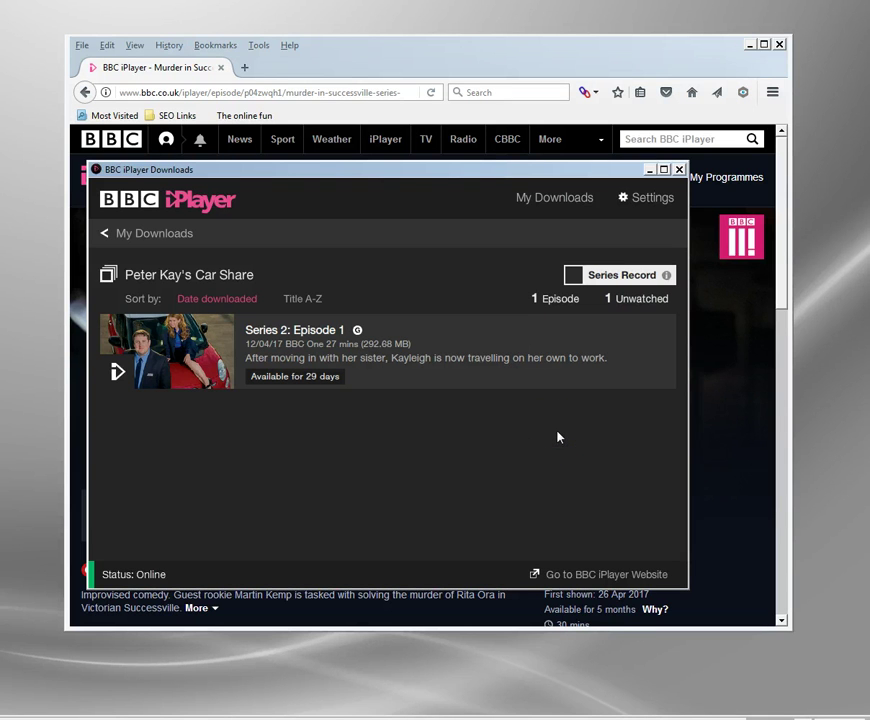
pyautogui.click(559, 197)
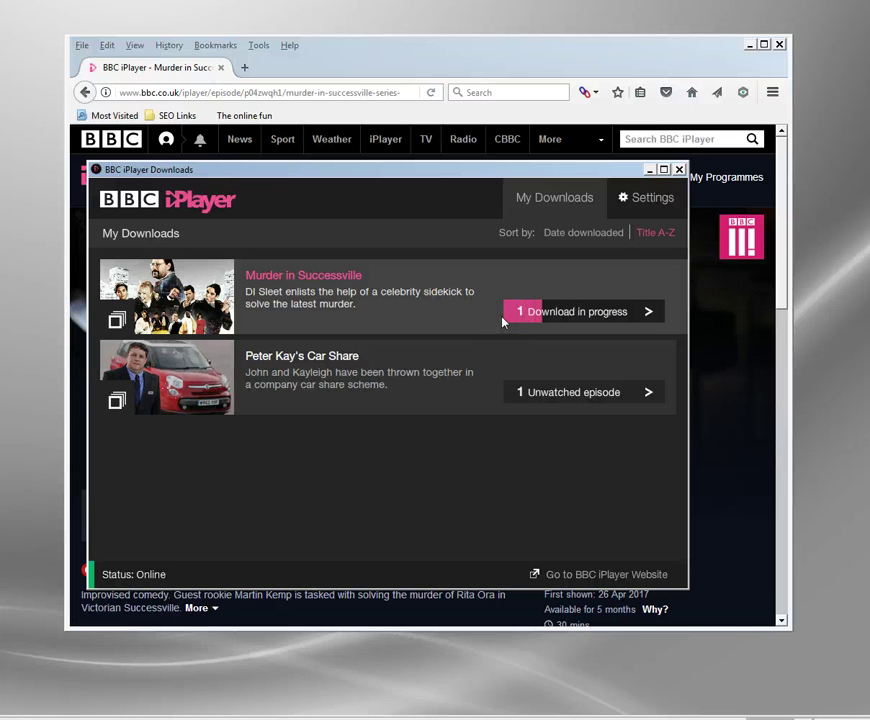
pyautogui.click(505, 316)
pyautogui.click(576, 301)
pyautogui.click(576, 303)
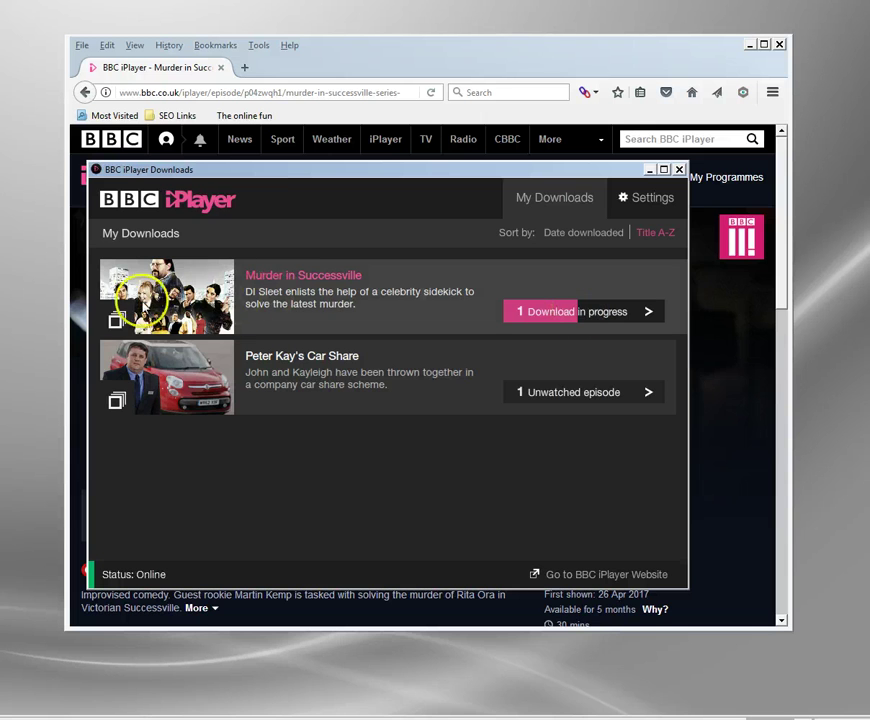
pyautogui.click(532, 312)
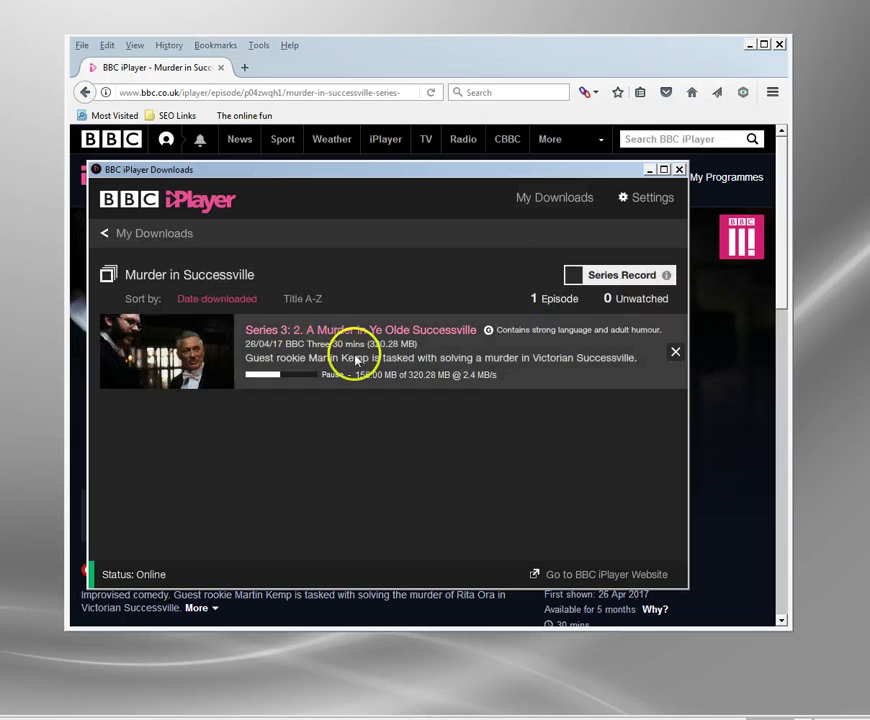
# Step: Try pausing and resuming the Murder in Successville download, leave it paused, and minimise the downloads window
pyautogui.click(333, 376)
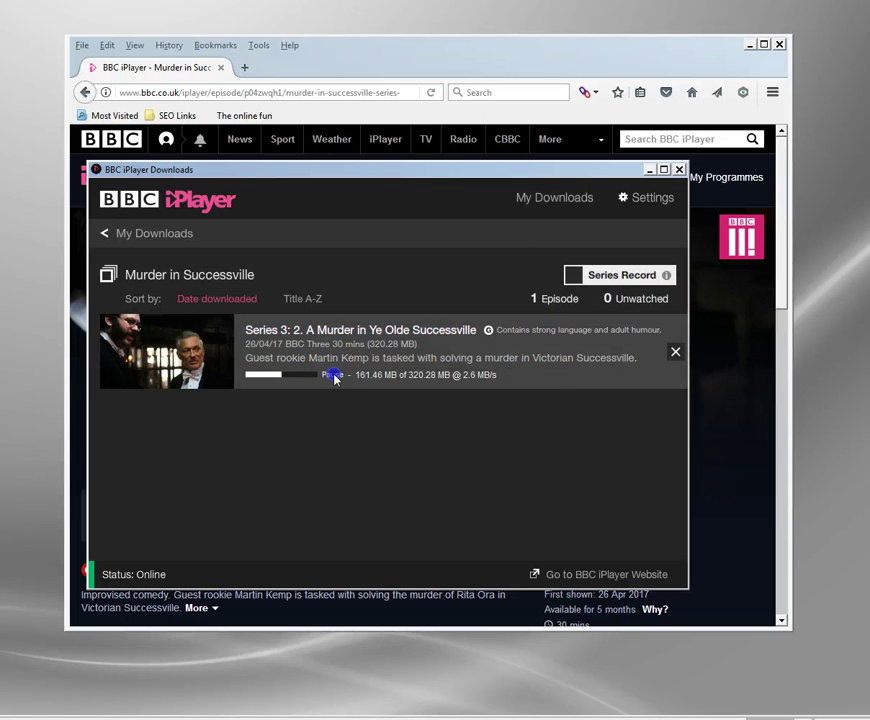
pyautogui.click(336, 376)
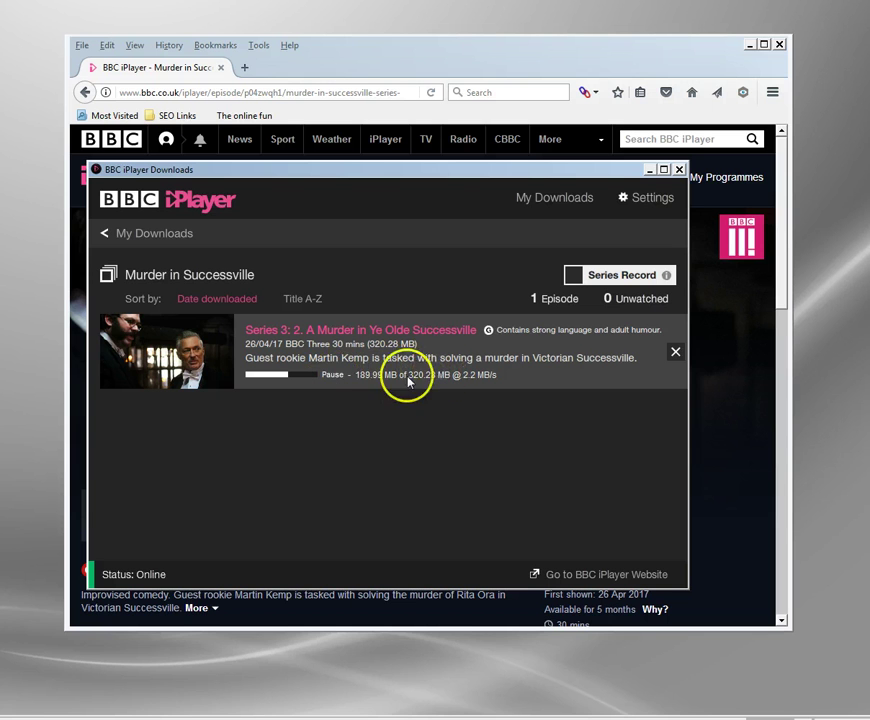
pyautogui.click(334, 375)
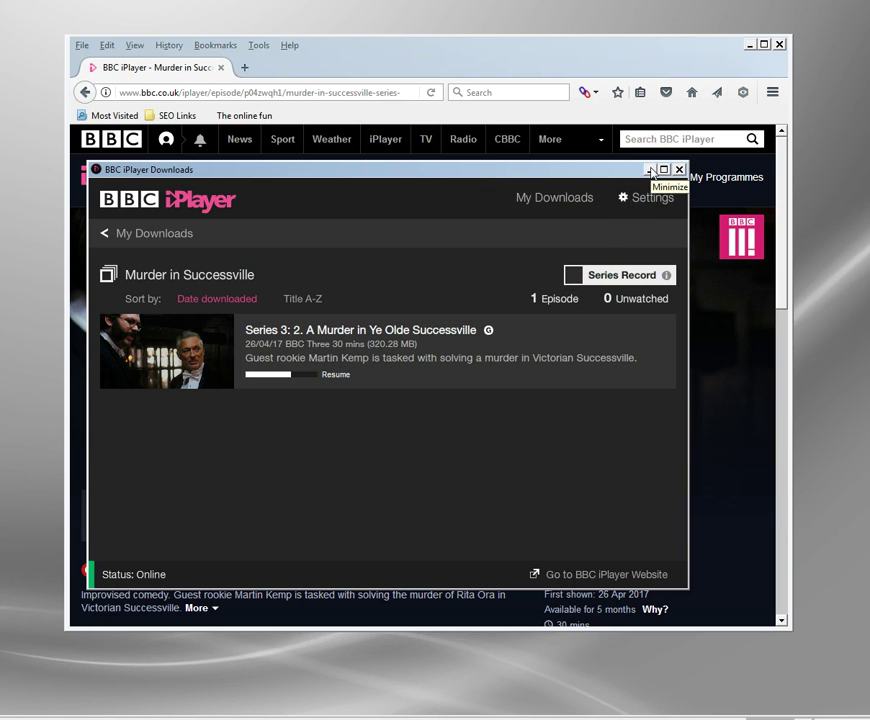
pyautogui.click(649, 170)
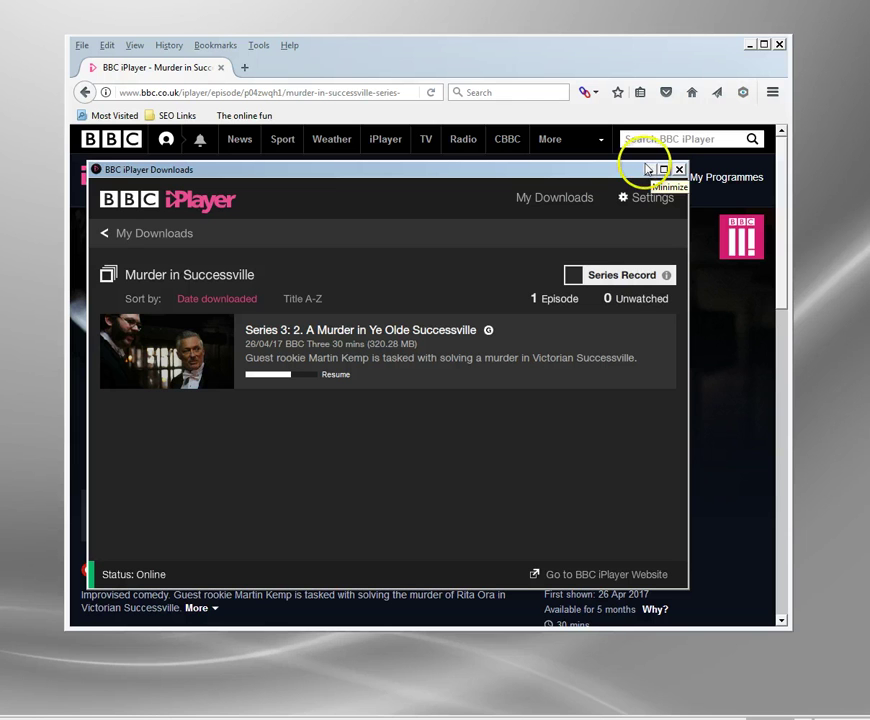